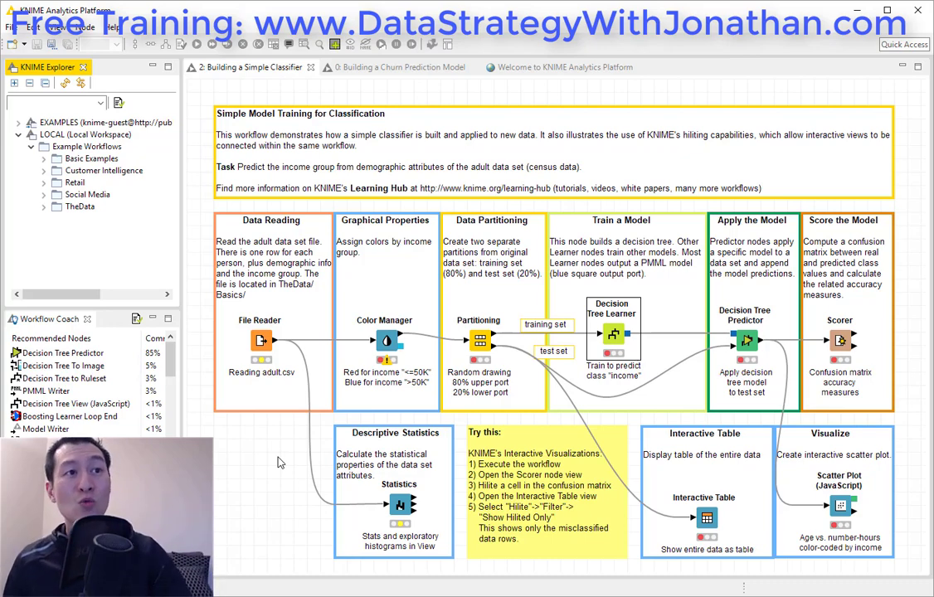
- Expand Basic Examples, then Customer Intelligence, then Churn Prediction to list their workflows
{"action": "left_click", "coordinate": [44, 158]}
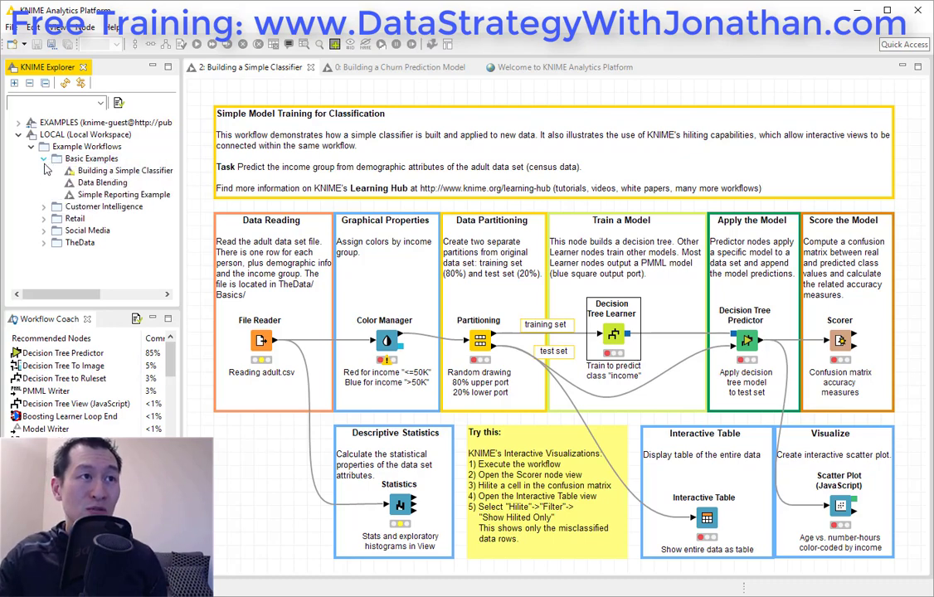
{"action": "left_click", "coordinate": [44, 207]}
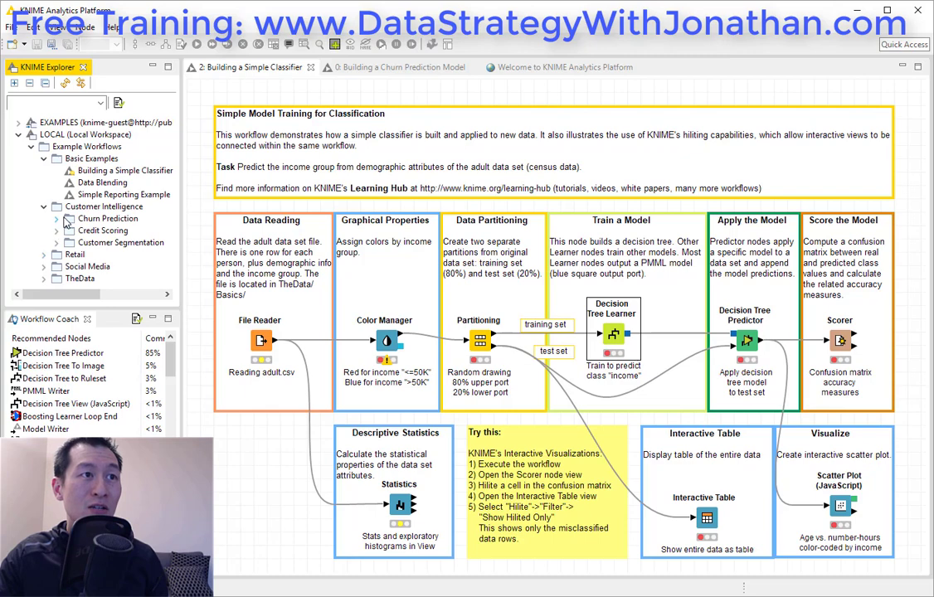
{"action": "left_click", "coordinate": [56, 219]}
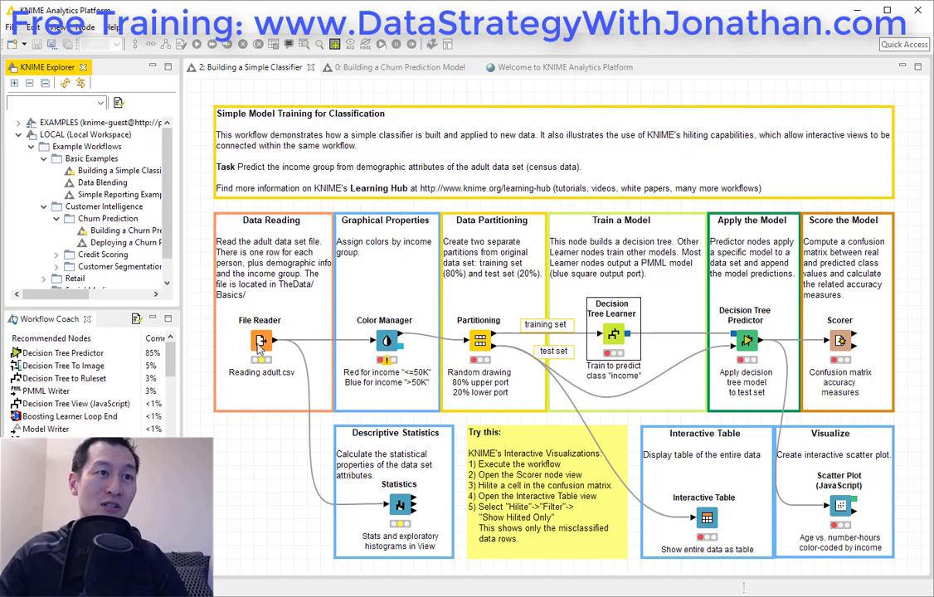
- With the File Reader node selected, execute all nodes of the classifier workflow
{"action": "left_click", "coordinate": [262, 373]}
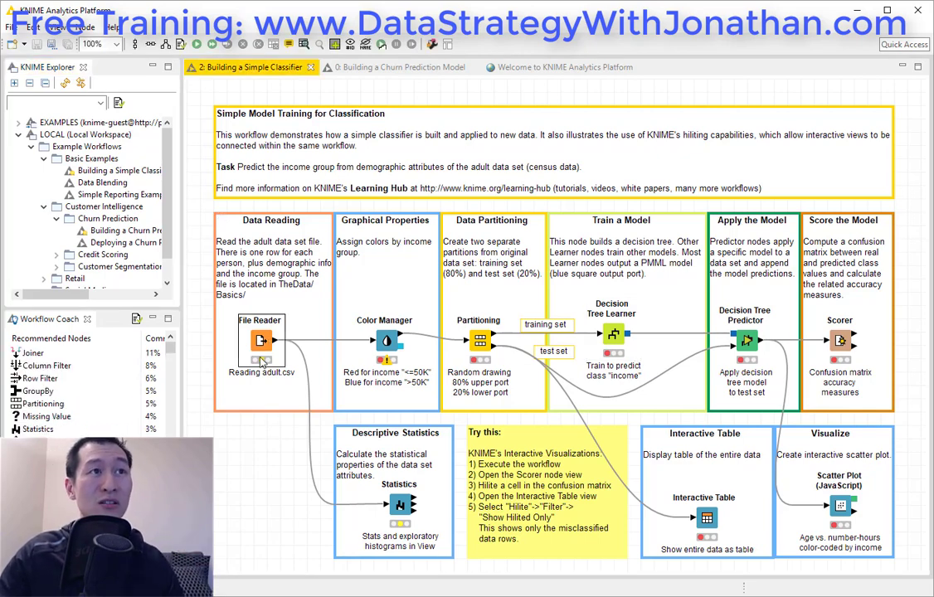
{"action": "left_click", "coordinate": [196, 43]}
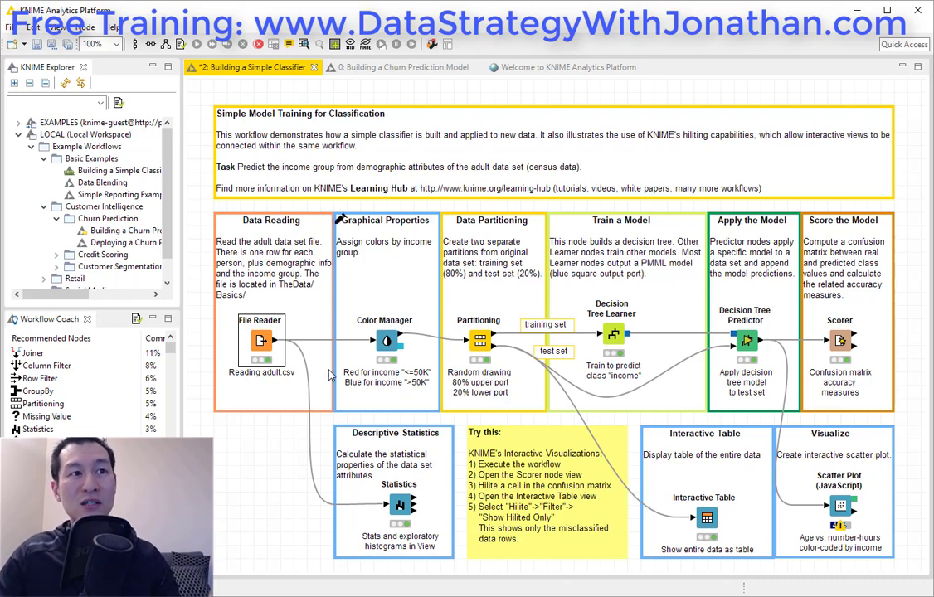
{"action": "right_click", "coordinate": [261, 341]}
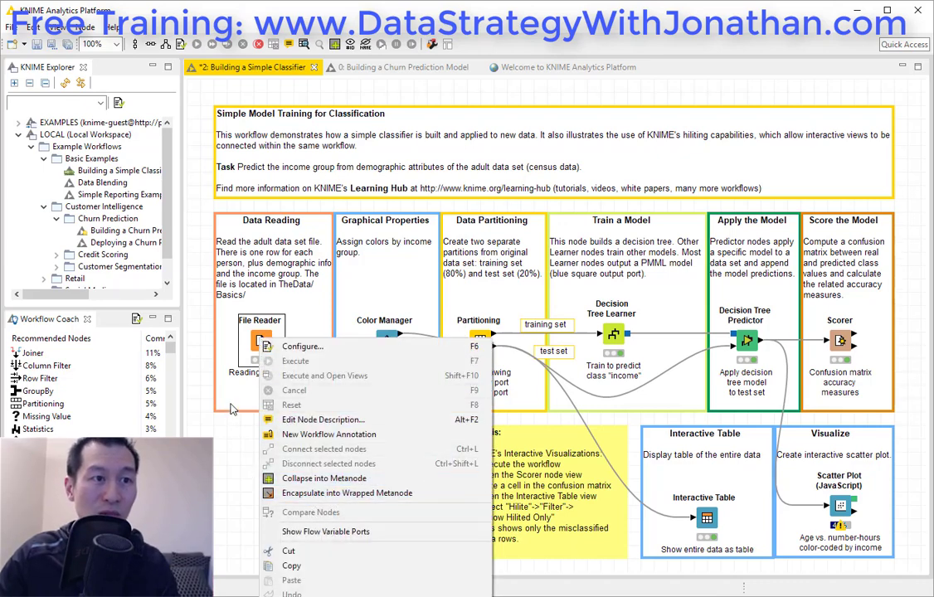
{"action": "right_click", "coordinate": [270, 355]}
{"action": "key", "text": "shift+F6"}
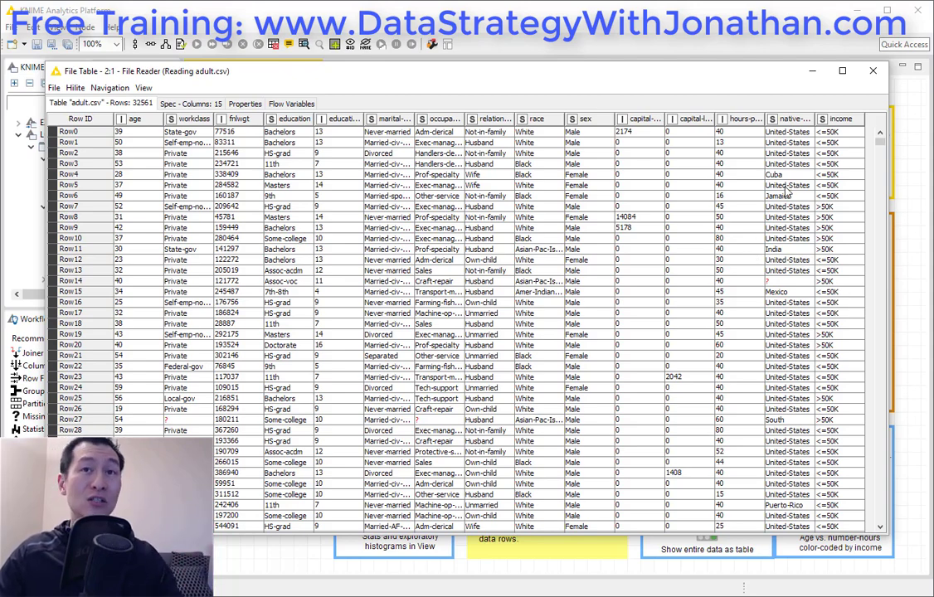
{"action": "left_click", "coordinate": [873, 70]}
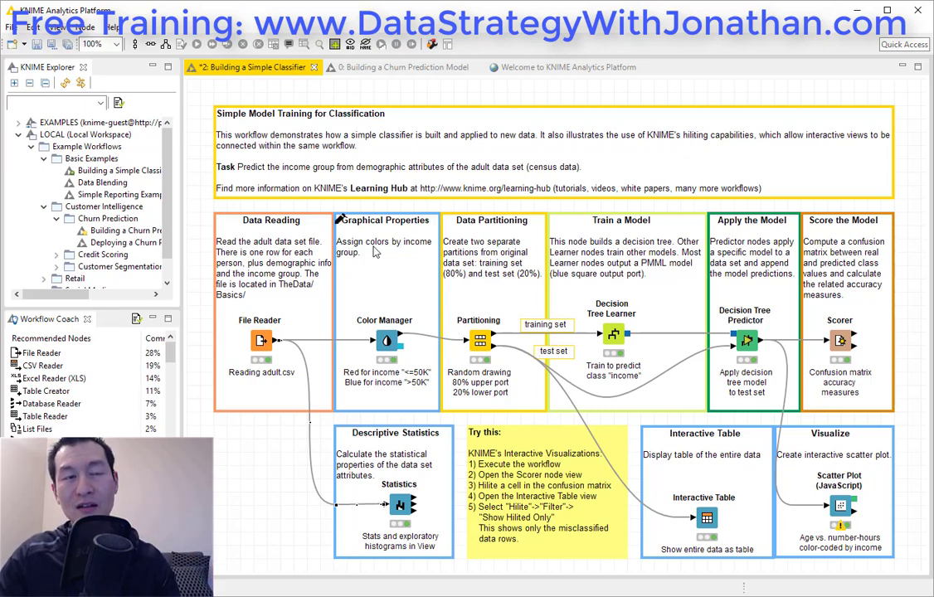
{"action": "right_click", "coordinate": [393, 347]}
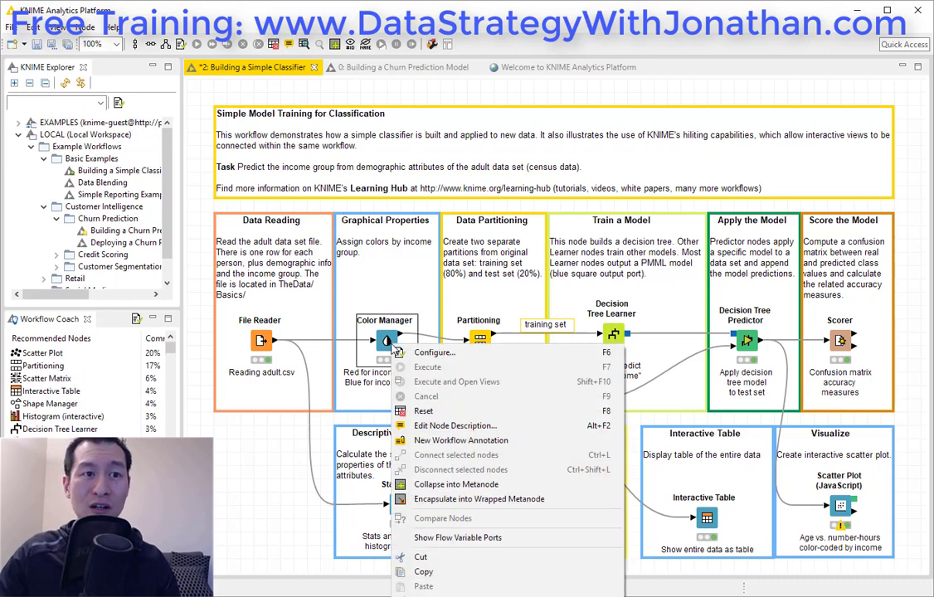
{"action": "left_click", "coordinate": [448, 355]}
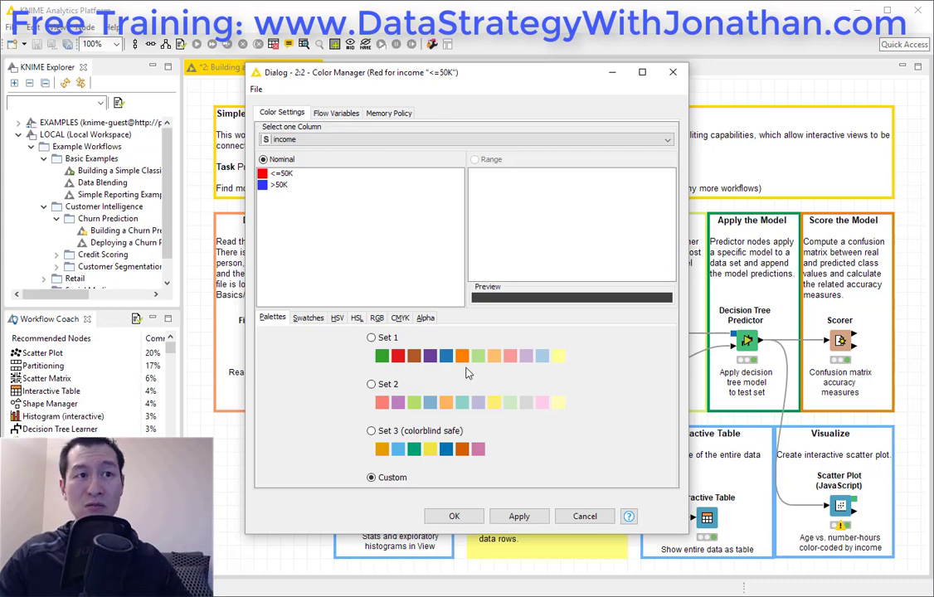
{"action": "left_click", "coordinate": [585, 516]}
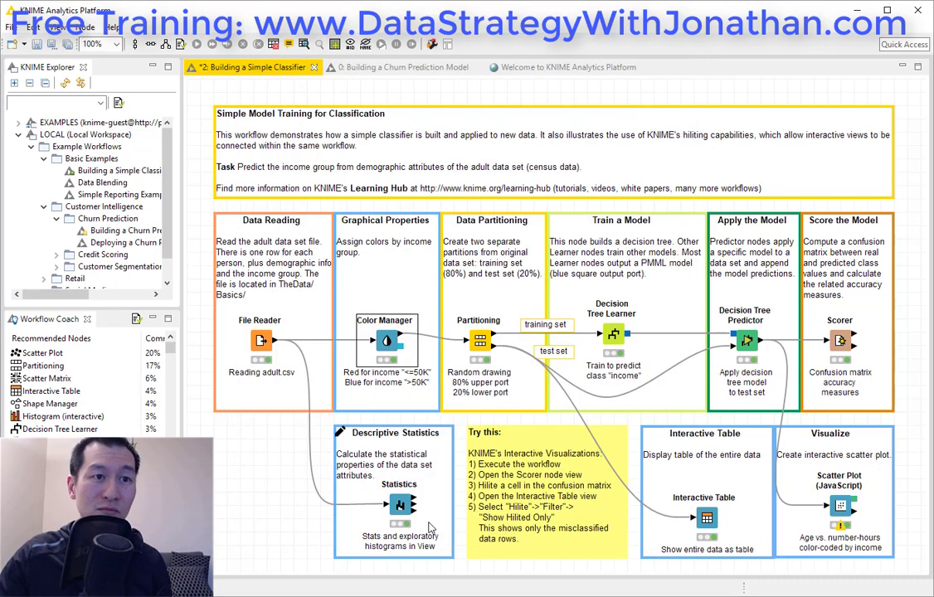
- Open the Statistics node's statistics and histograms view and shrink its window
{"action": "left_click", "coordinate": [399, 504]}
{"action": "right_click", "coordinate": [400, 505]}
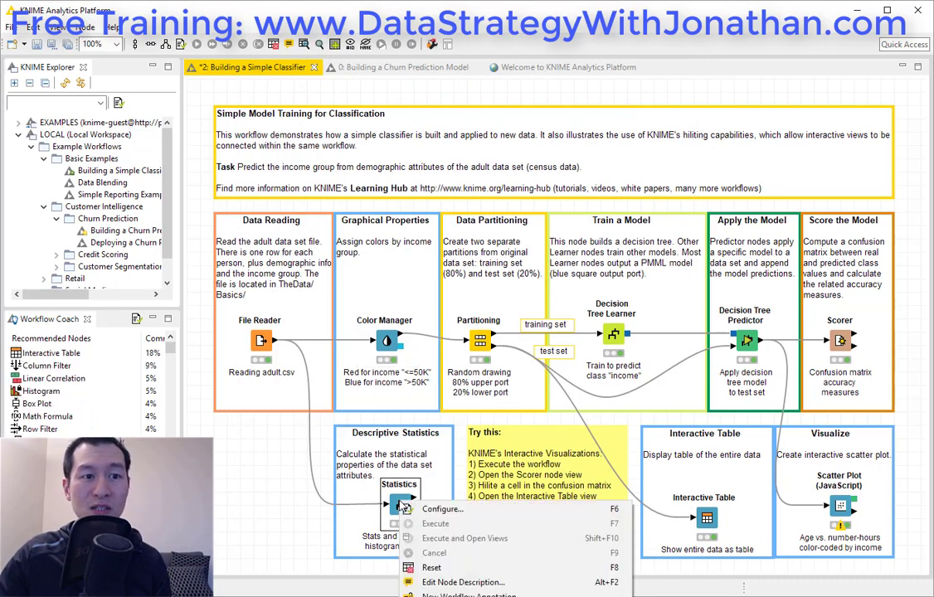
{"action": "key", "text": "Escape"}
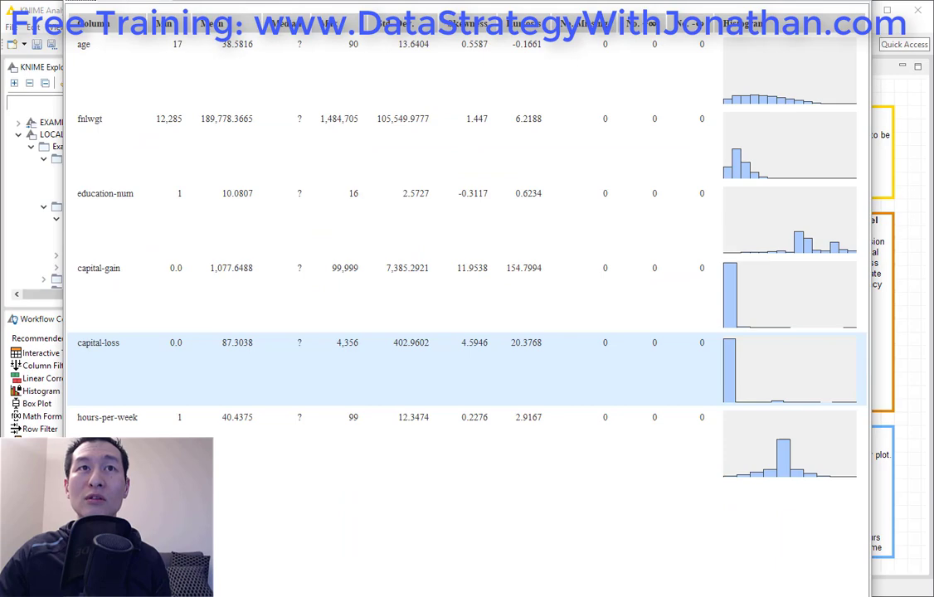
{"action": "left_click_drag", "start_coordinate": [365, 8], "coordinate": [380, 41]}
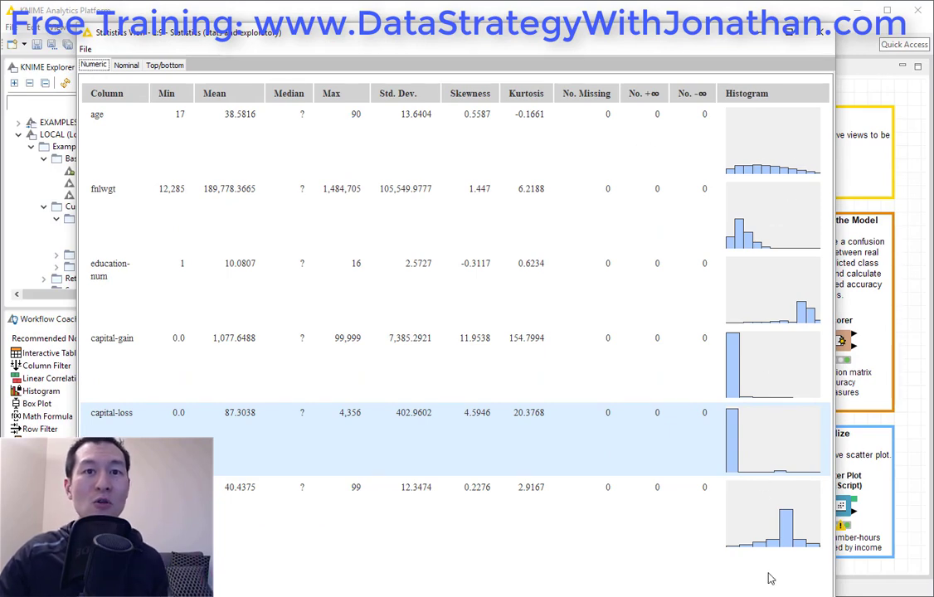
- Show nominal column statistics and read counts: workclass 1,836 missing, occupation 1,843, Male 21,790
{"action": "mouse_move", "coordinate": [734, 377]}
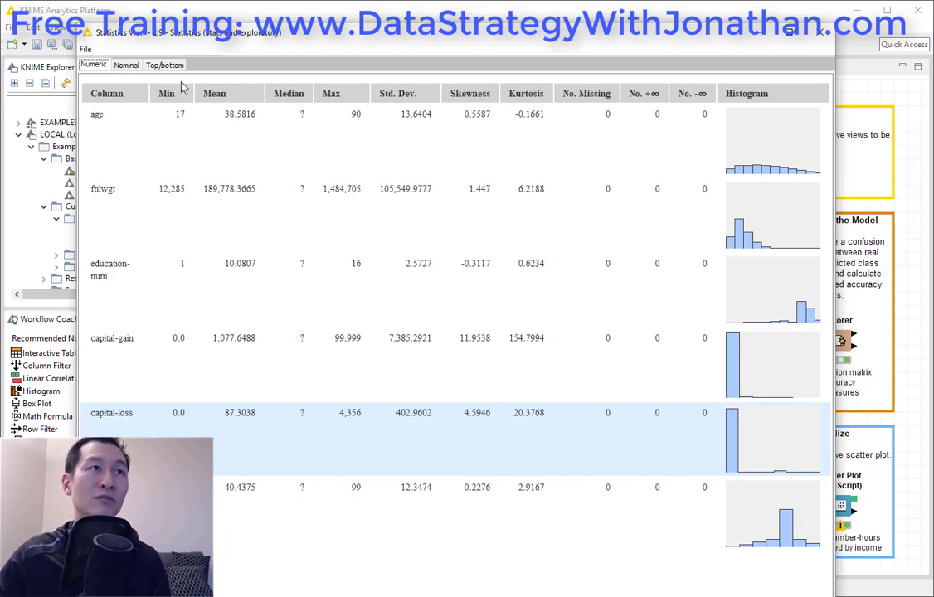
{"action": "left_click", "coordinate": [124, 64]}
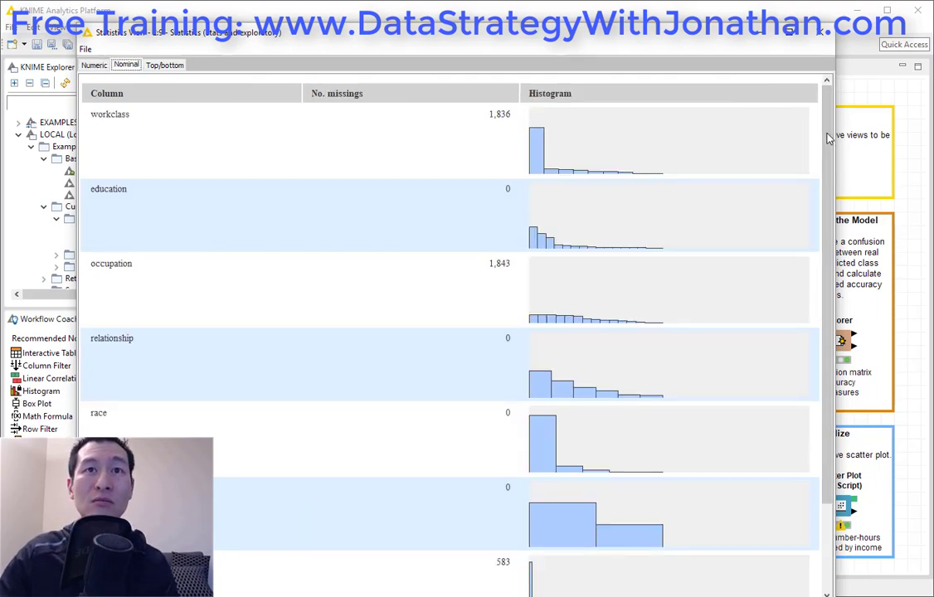
{"action": "scroll", "coordinate": [826, 148], "scroll_direction": "down", "scroll_amount": 1}
{"action": "scroll", "coordinate": [826, 148], "scroll_direction": "down", "scroll_amount": 3}
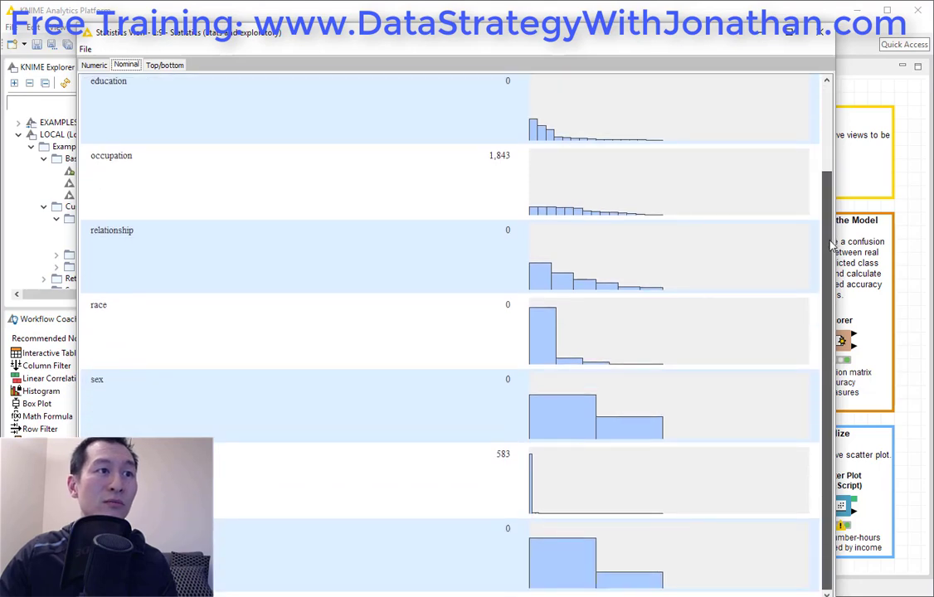
{"action": "scroll", "coordinate": [370, 594], "scroll_direction": "up", "scroll_amount": 3}
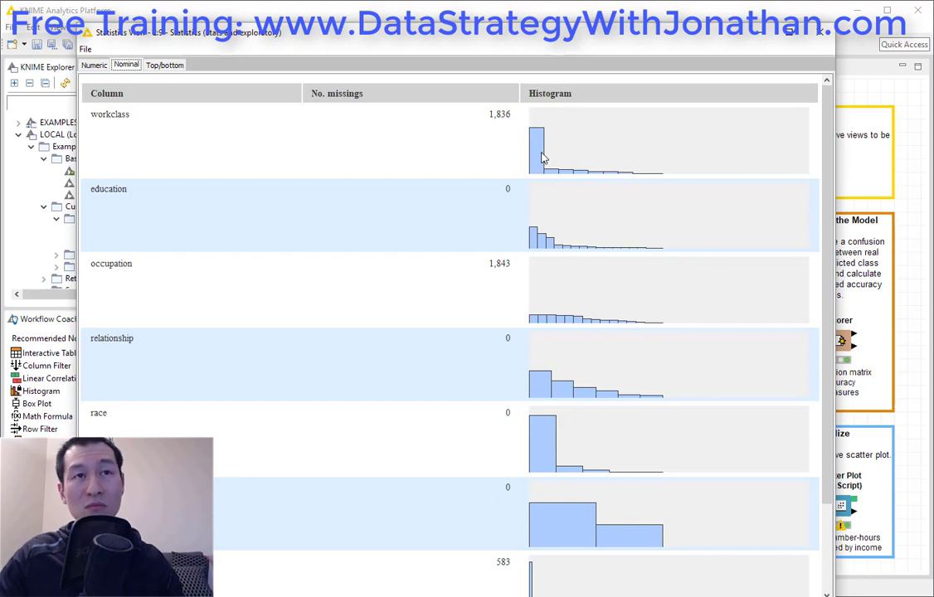
{"action": "mouse_move", "coordinate": [541, 162]}
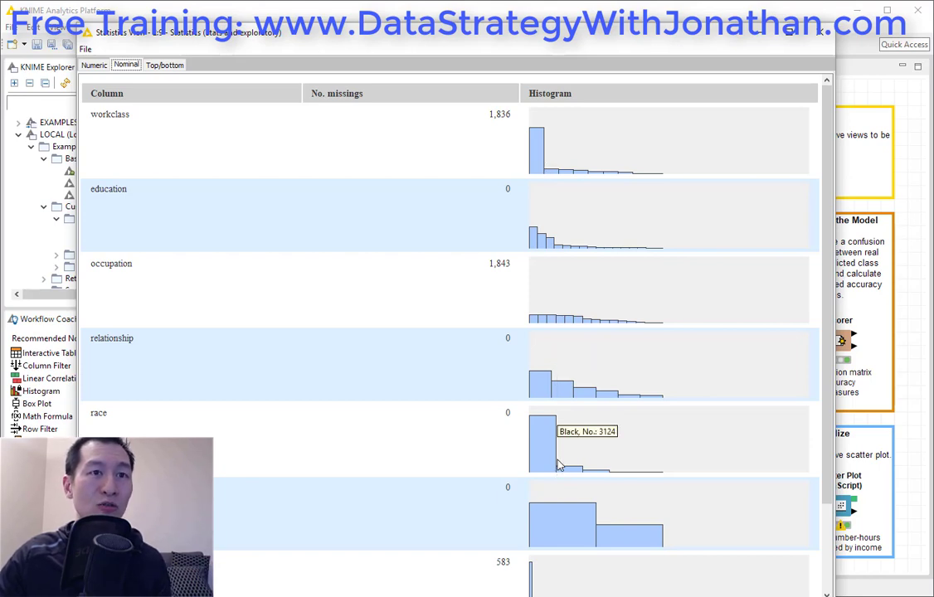
{"action": "mouse_move", "coordinate": [551, 452]}
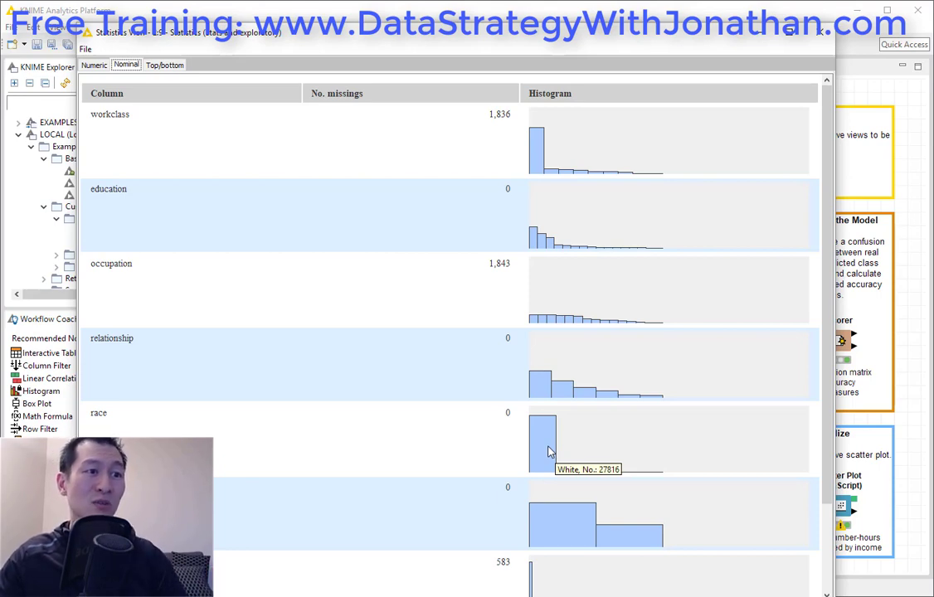
{"action": "mouse_move", "coordinate": [561, 520]}
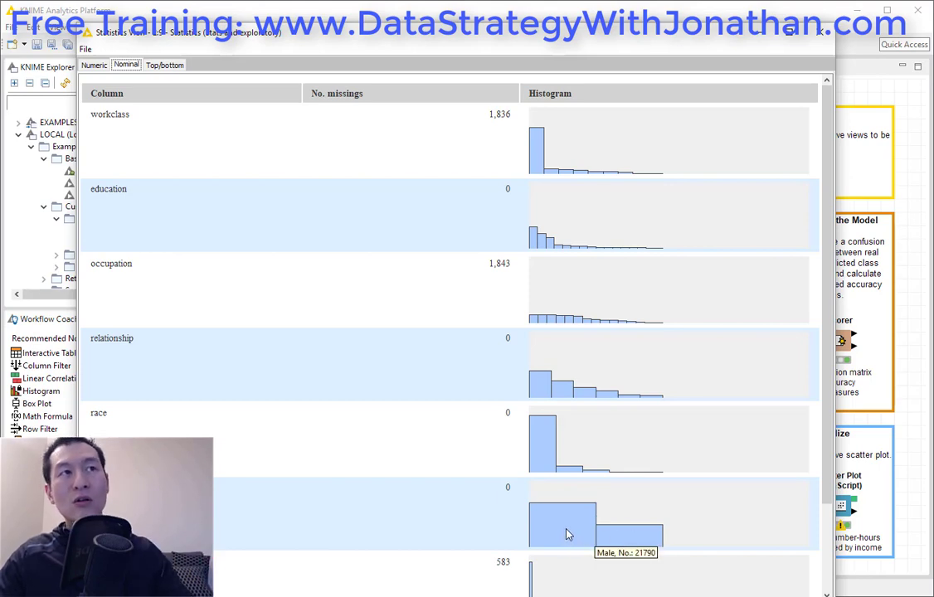
- Review the Top 20/Bottom 20 value lists per column, then close the Statistics view
{"action": "left_click", "coordinate": [165, 66]}
{"action": "scroll", "coordinate": [476, 240], "scroll_direction": "down", "scroll_amount": 3}
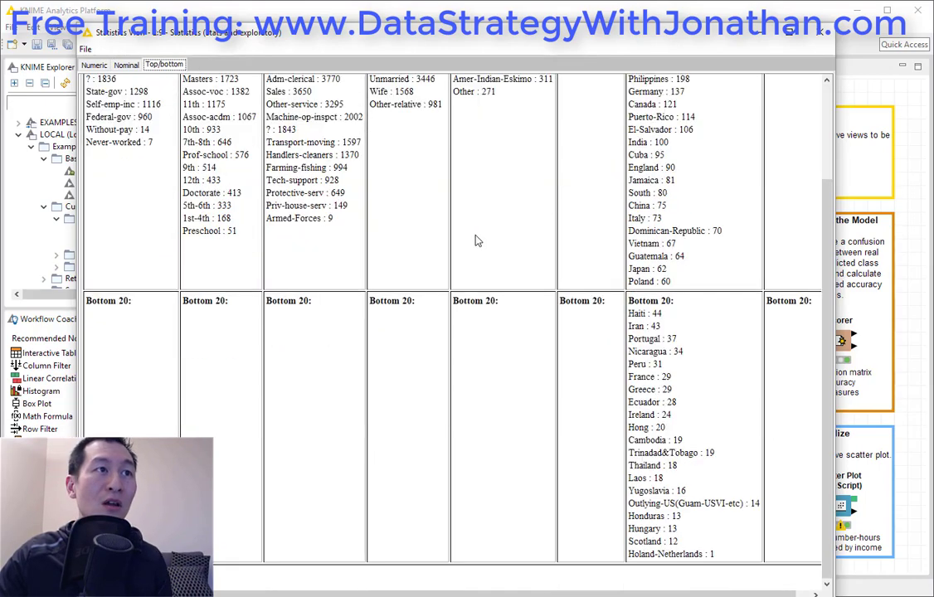
{"action": "scroll", "coordinate": [476, 241], "scroll_direction": "up", "scroll_amount": 3}
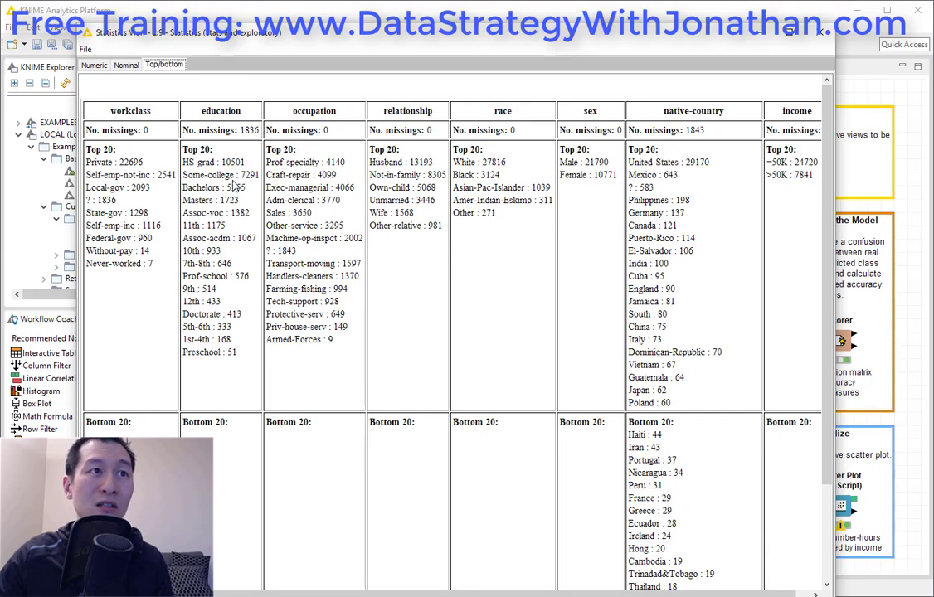
{"action": "scroll", "coordinate": [274, 325], "scroll_direction": "down", "scroll_amount": 3}
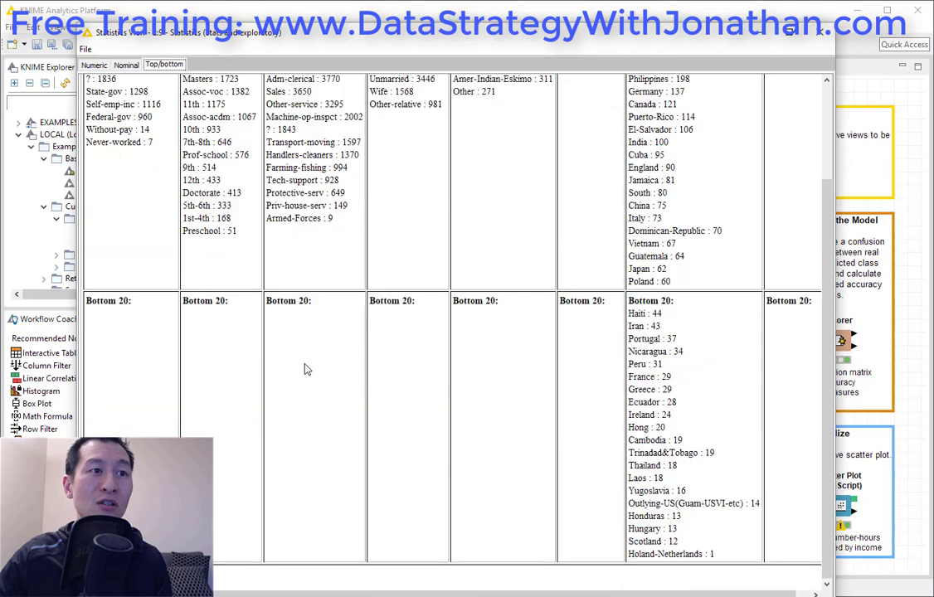
{"action": "scroll", "coordinate": [604, 311], "scroll_direction": "up", "scroll_amount": 3}
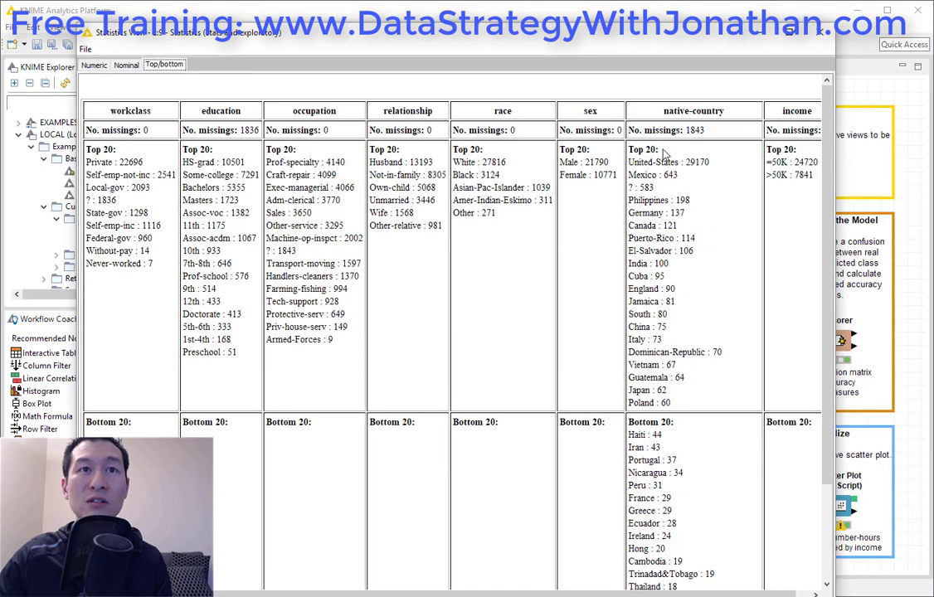
{"action": "left_click", "coordinate": [818, 33]}
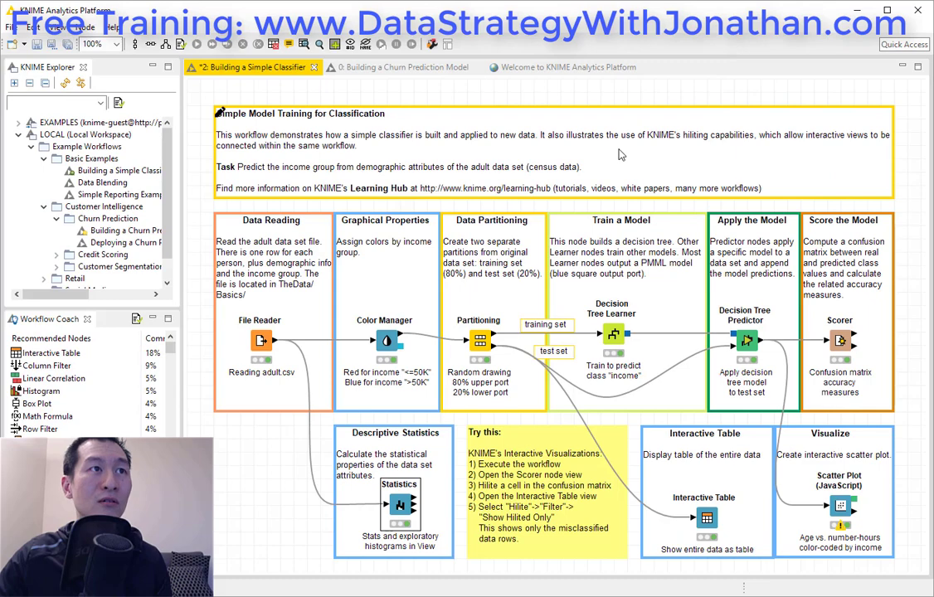
{"action": "left_click", "coordinate": [444, 274]}
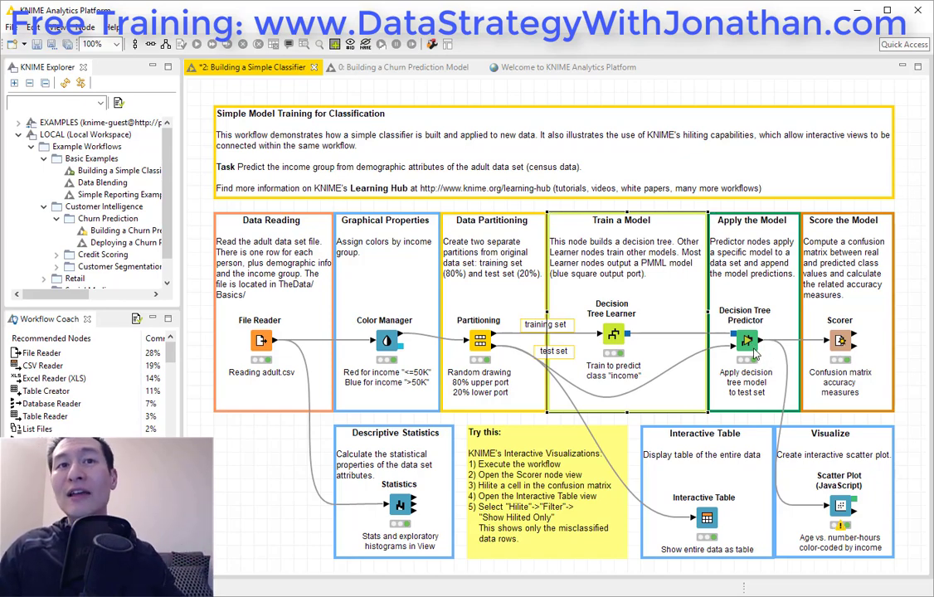
{"action": "left_click", "coordinate": [840, 345]}
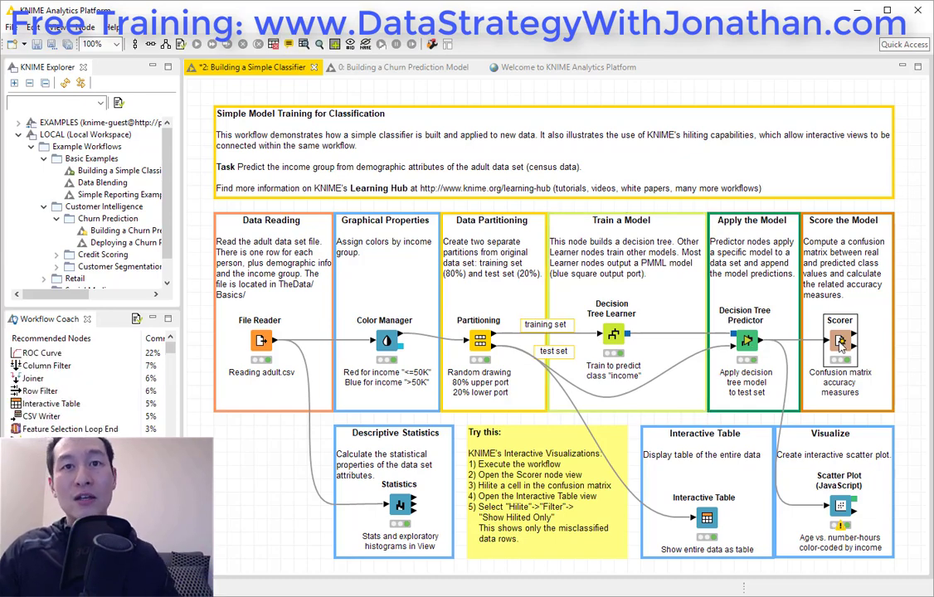
{"action": "right_click", "coordinate": [841, 344]}
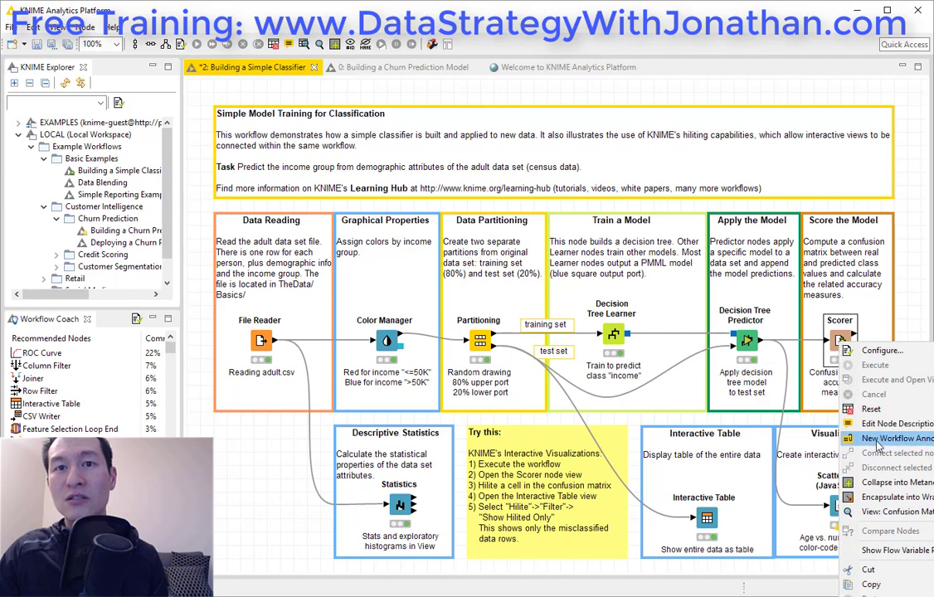
{"action": "left_click", "coordinate": [892, 512]}
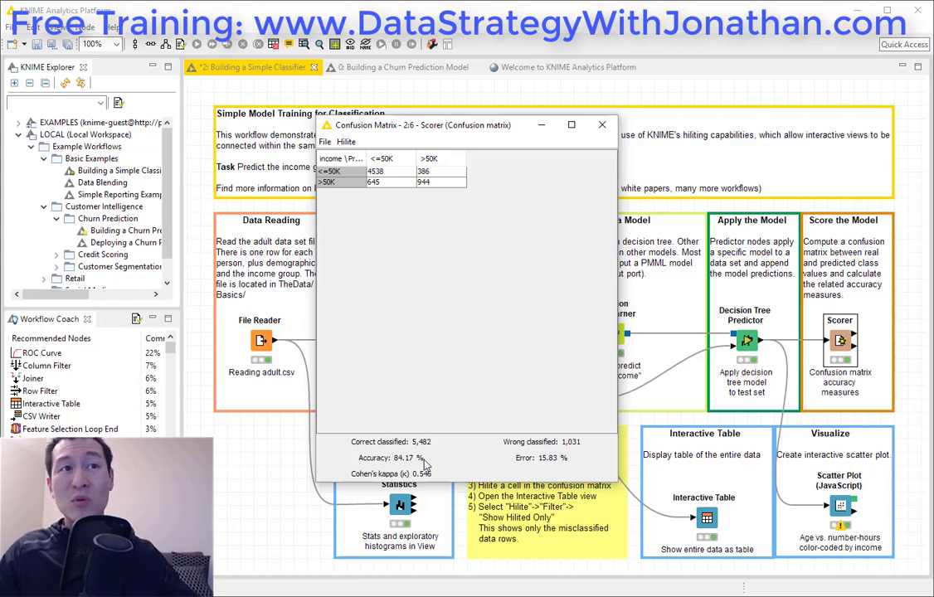
{"action": "left_click", "coordinate": [603, 126]}
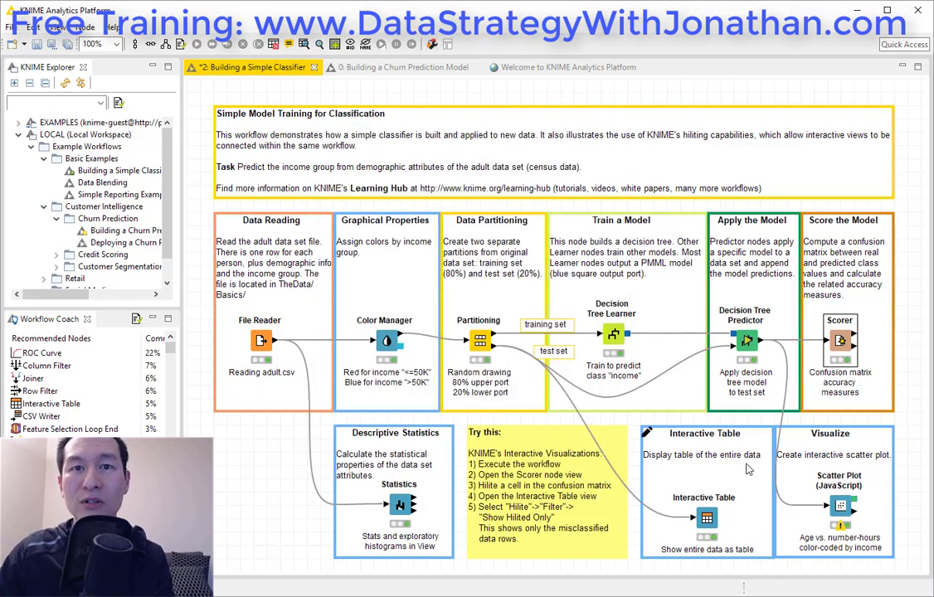
{"action": "left_click", "coordinate": [705, 520]}
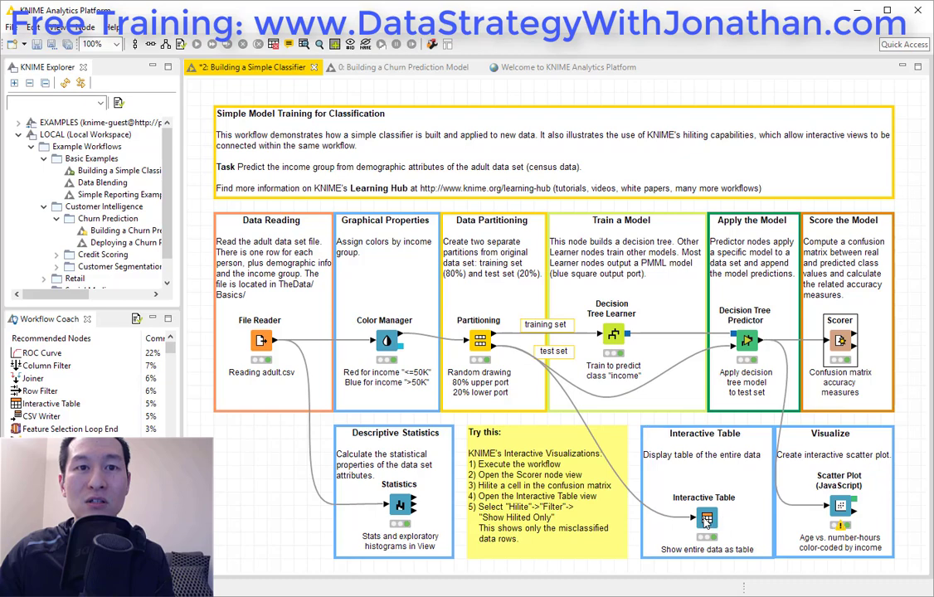
{"action": "right_click", "coordinate": [705, 519]}
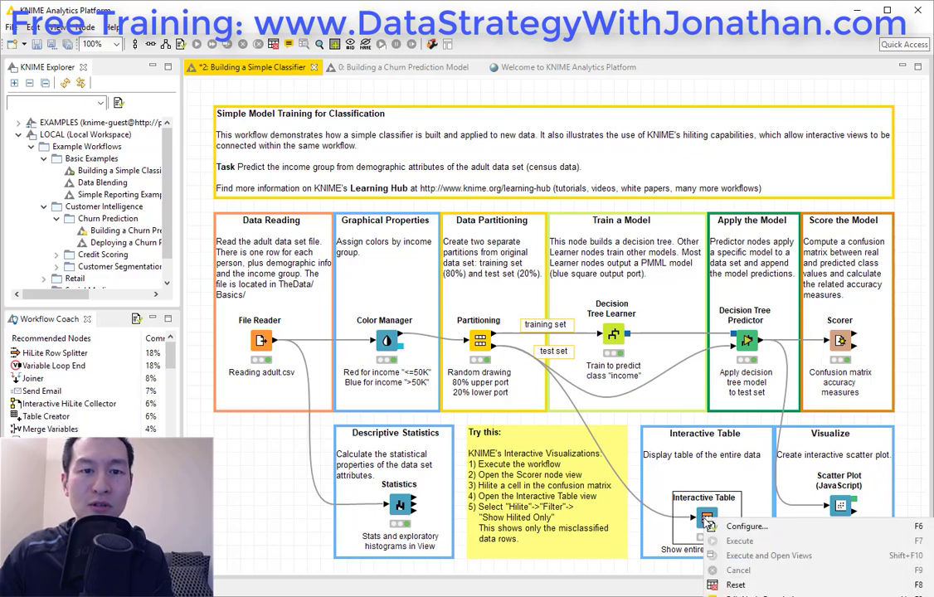
{"action": "key", "text": "Escape"}
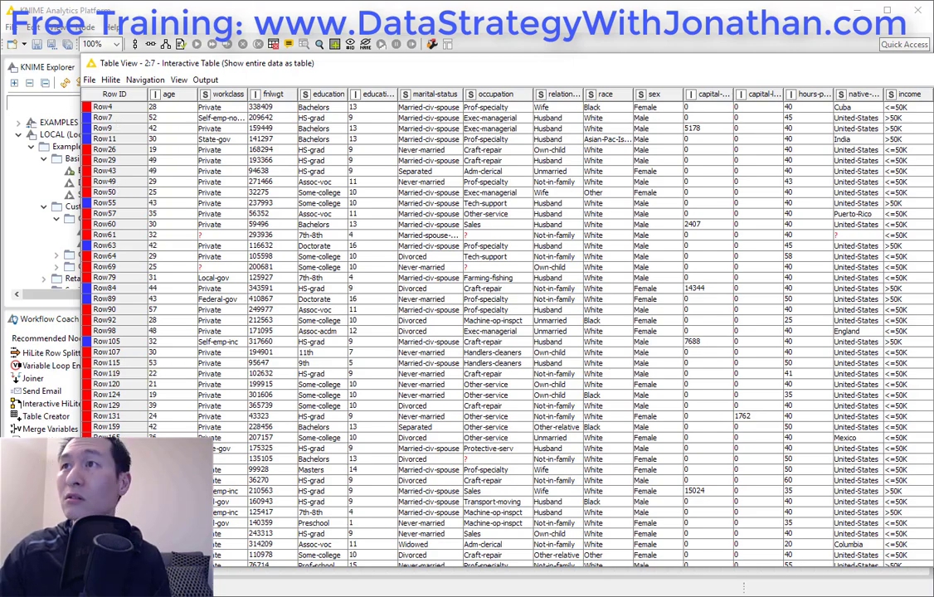
{"action": "key", "text": "alt+F4"}
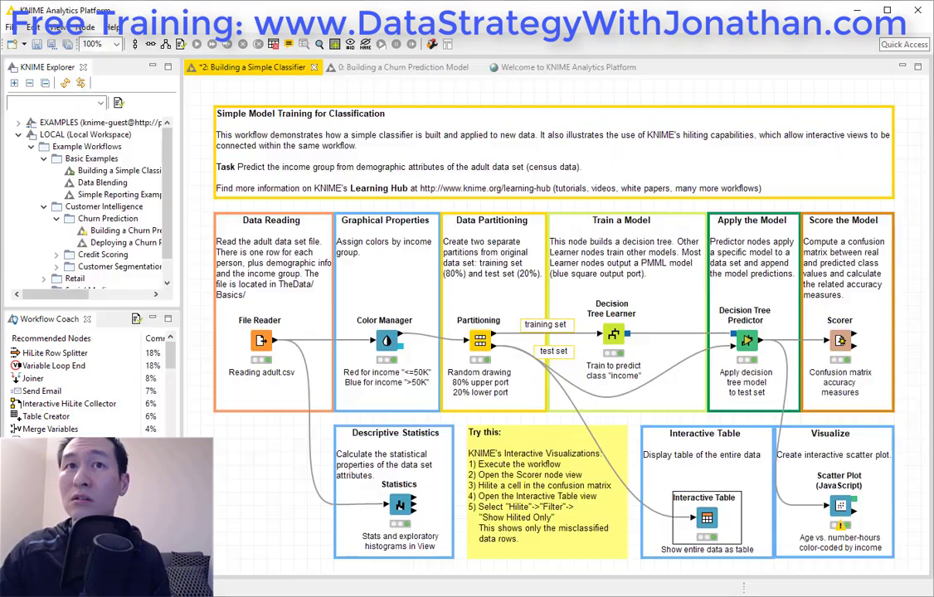
{"action": "right_click", "coordinate": [840, 508]}
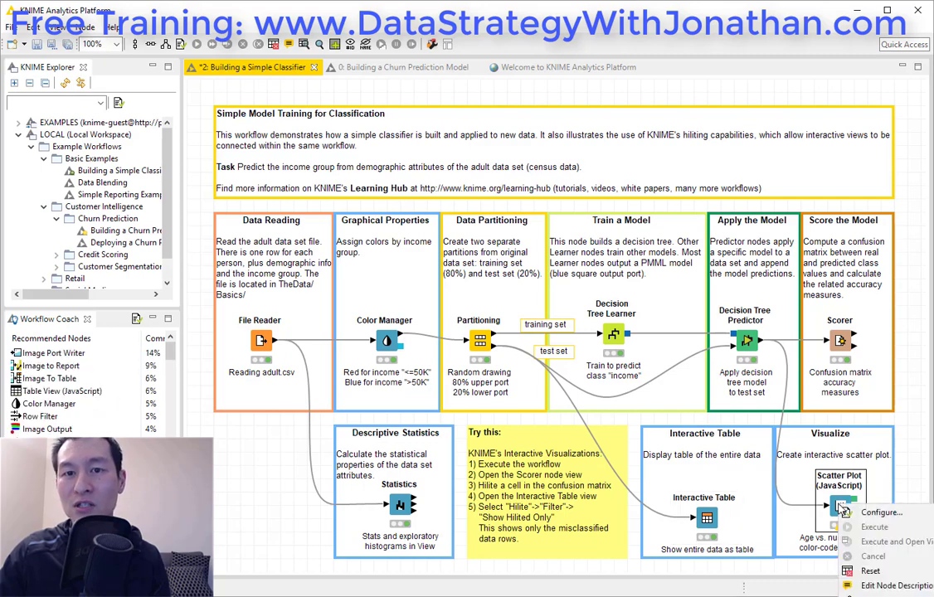
{"action": "left_click", "coordinate": [871, 570]}
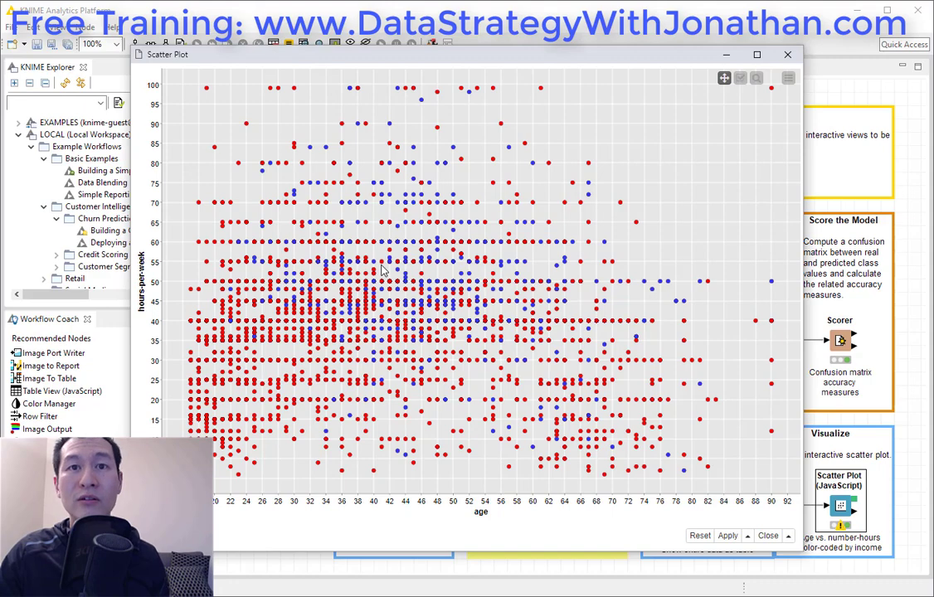
{"action": "left_click", "coordinate": [788, 53]}
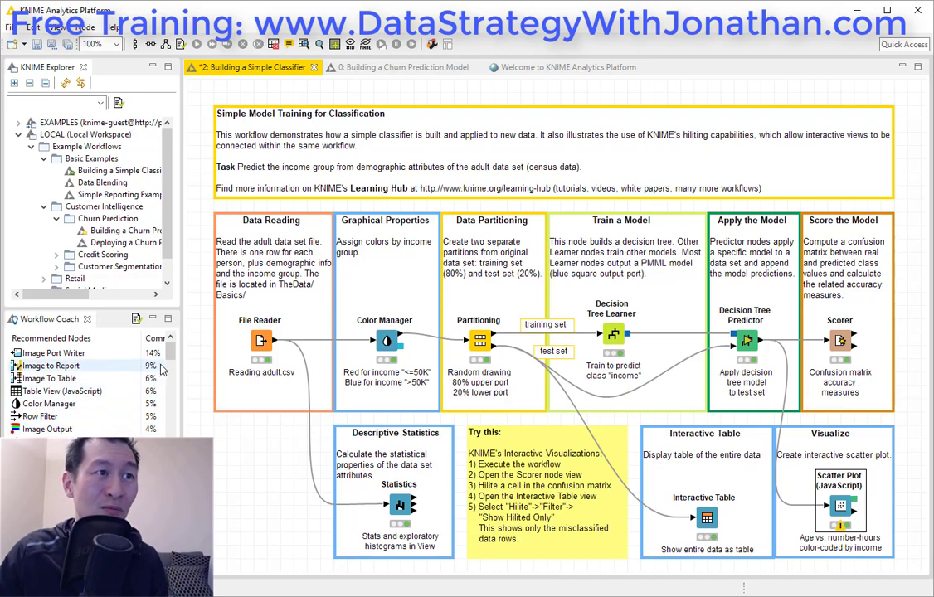
{"action": "left_click_drag", "start_coordinate": [171, 359], "coordinate": [170, 374]}
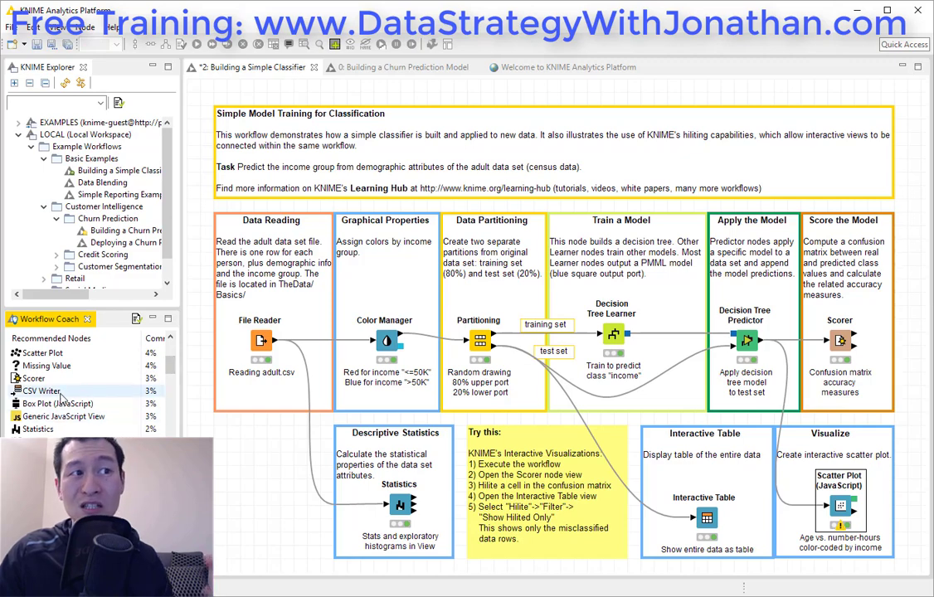